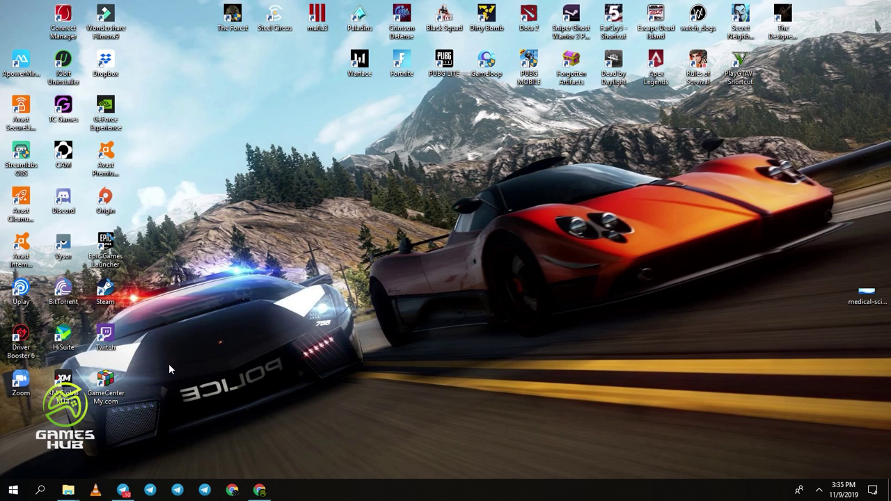
- In the Temp window on Local Disk (Q:), open TxGameDownload and then MobileGamePCShared
{"action": "mouse_move", "coordinate": [68, 489]}
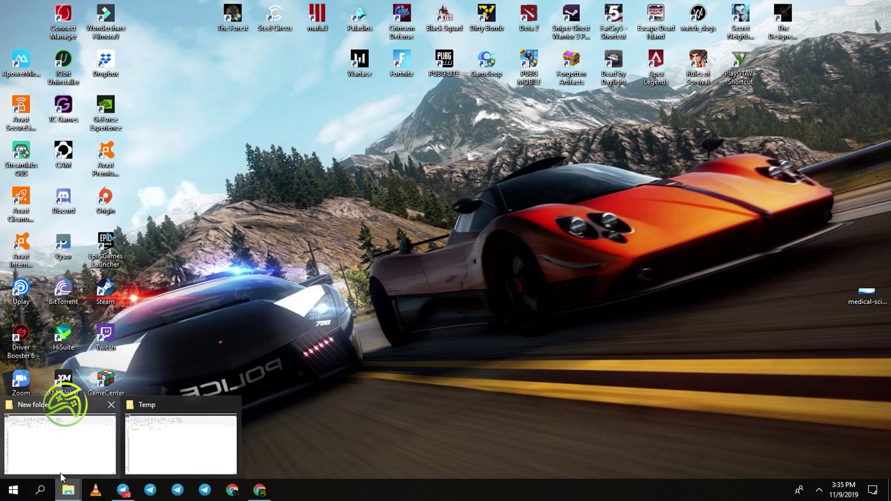
{"action": "left_click", "coordinate": [142, 440]}
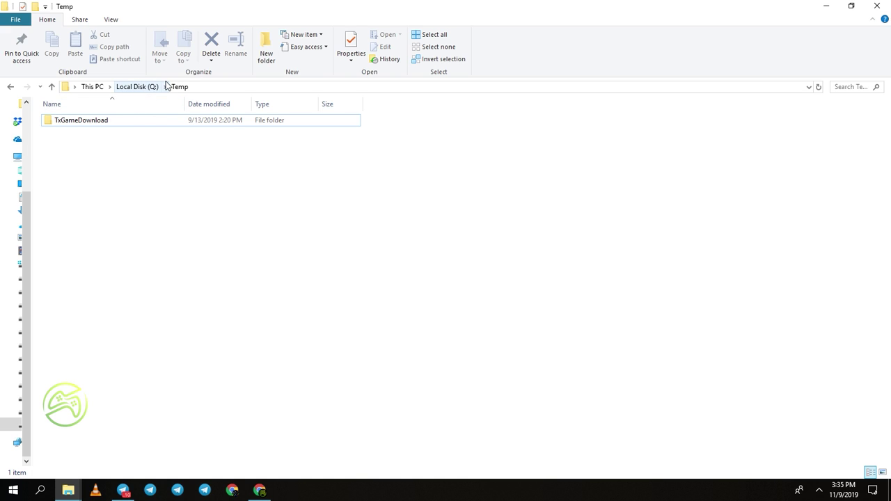
{"action": "left_click", "coordinate": [84, 126]}
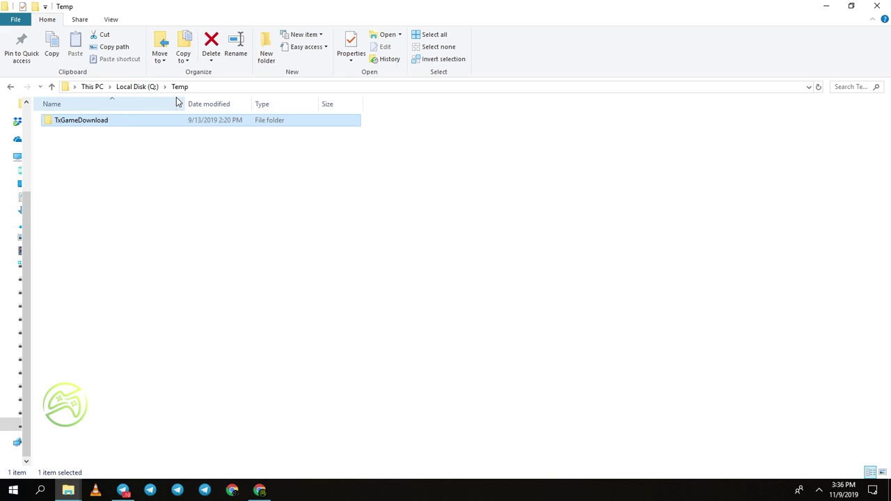
{"action": "double_click", "coordinate": [79, 123]}
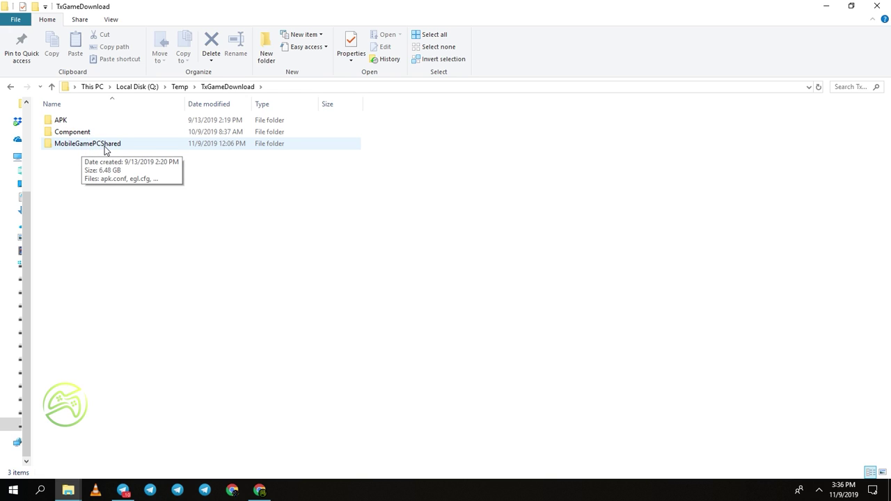
{"action": "double_click", "coordinate": [104, 146]}
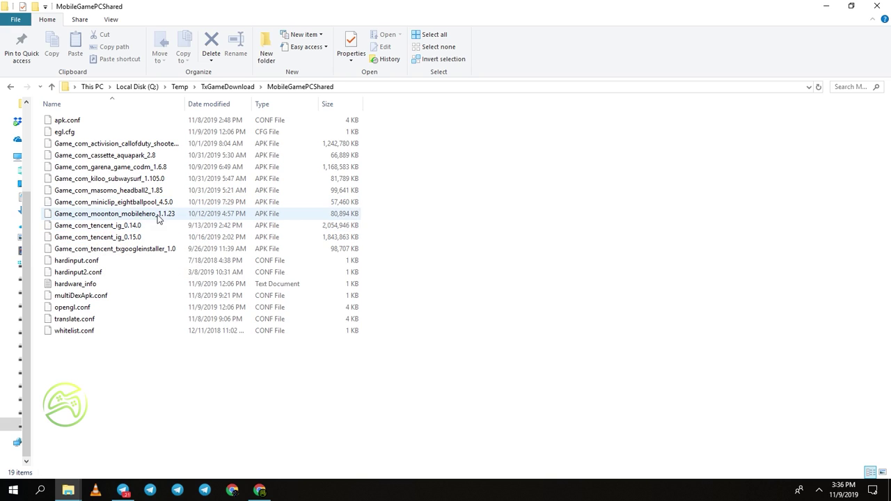
- Copy the Game_com_tencent_ig_0.15.0 APK and paste it into New folder on New Volume (L:)
{"action": "left_click", "coordinate": [131, 238]}
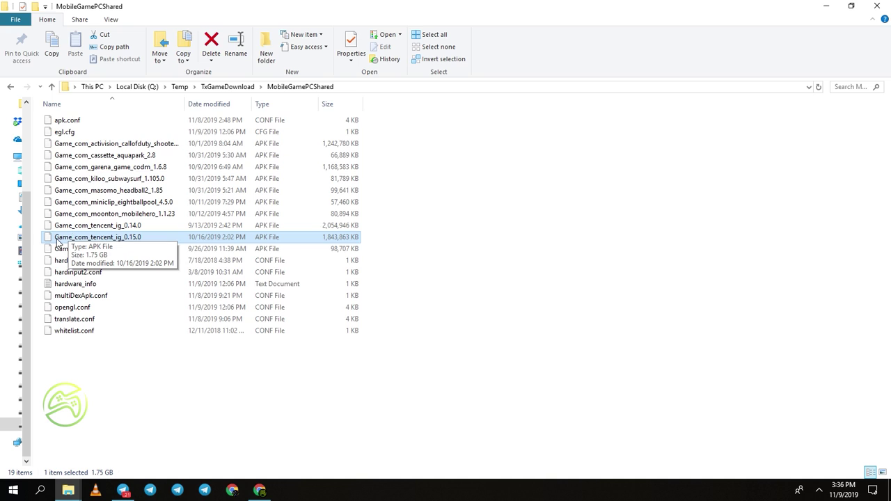
{"action": "right_click", "coordinate": [67, 241]}
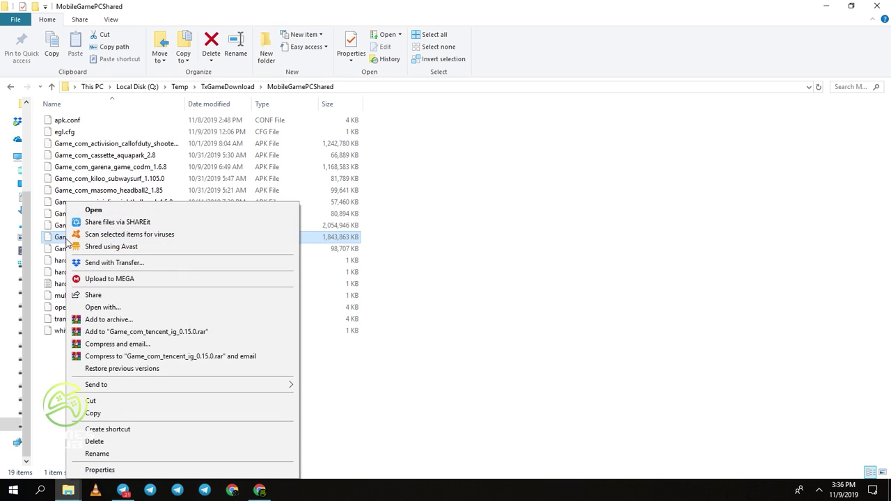
{"action": "left_click", "coordinate": [106, 414]}
{"action": "mouse_move", "coordinate": [68, 489]}
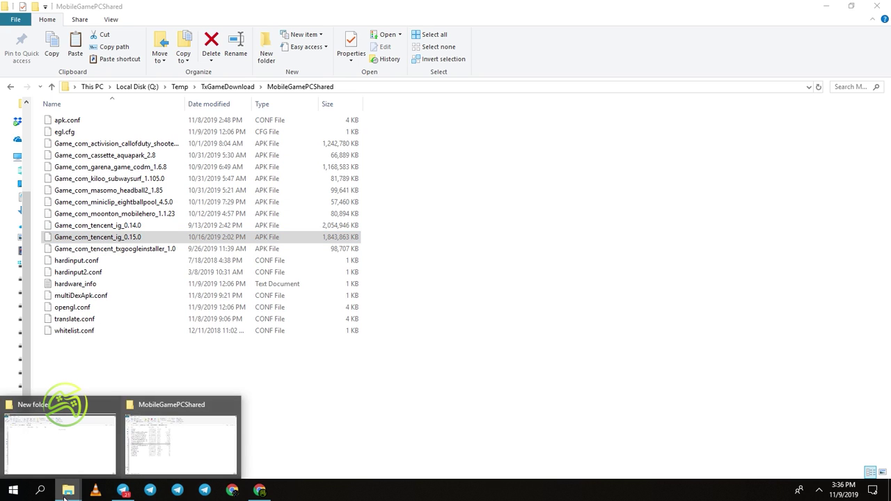
{"action": "left_click", "coordinate": [80, 451]}
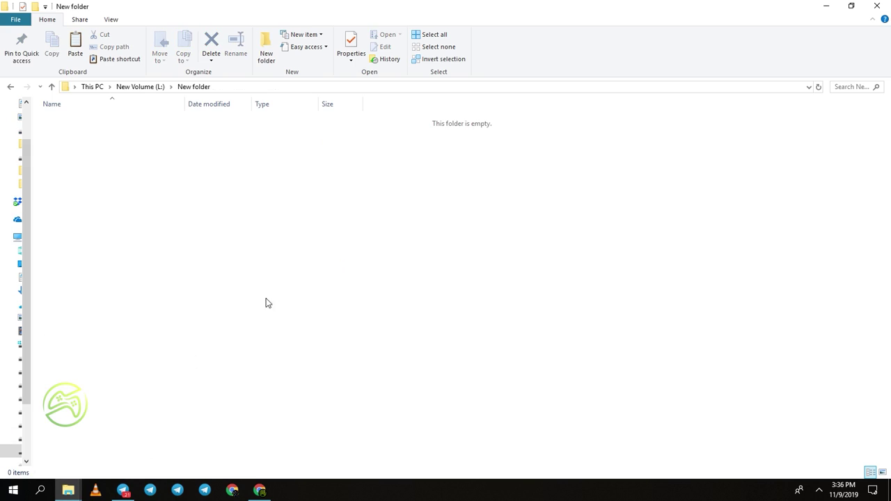
{"action": "right_click", "coordinate": [151, 225]}
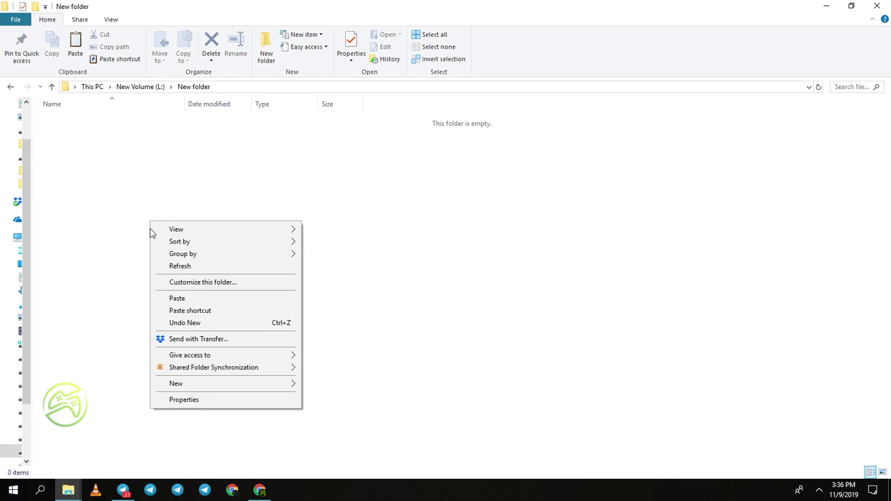
{"action": "left_click", "coordinate": [173, 296]}
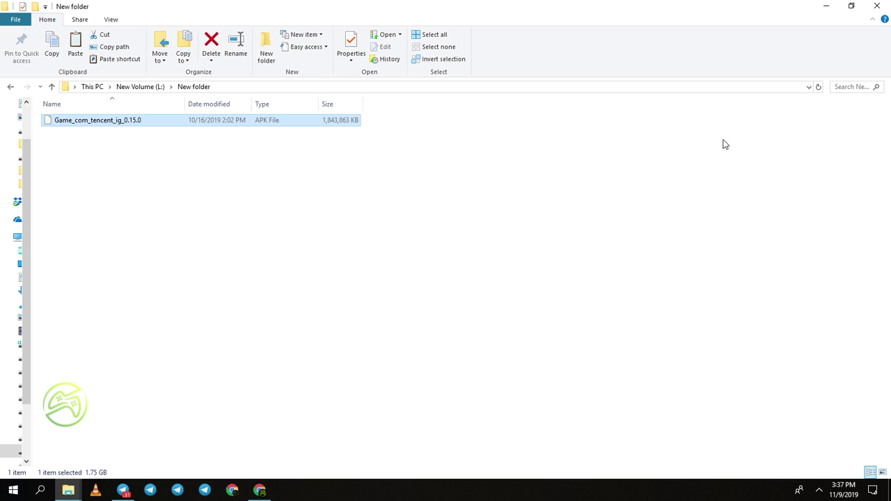
- Search 'add' and open the Add or remove programs settings
{"action": "key", "text": "alt"}
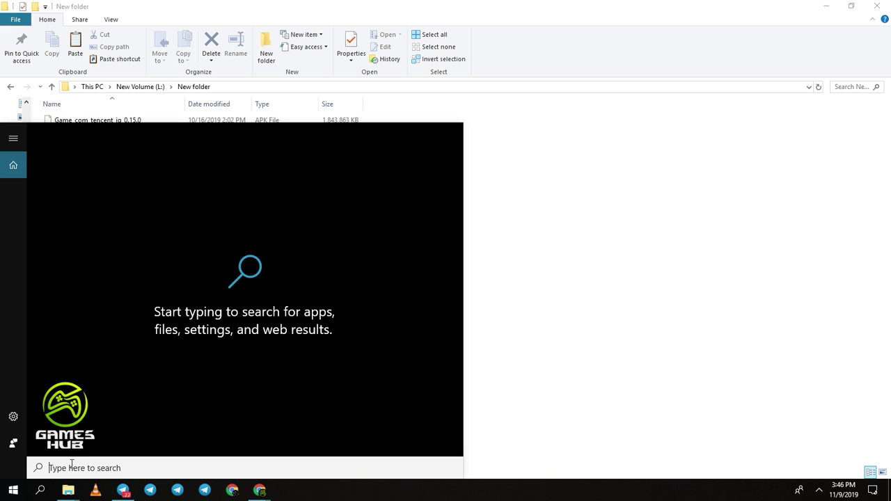
{"action": "type", "text": "add"}
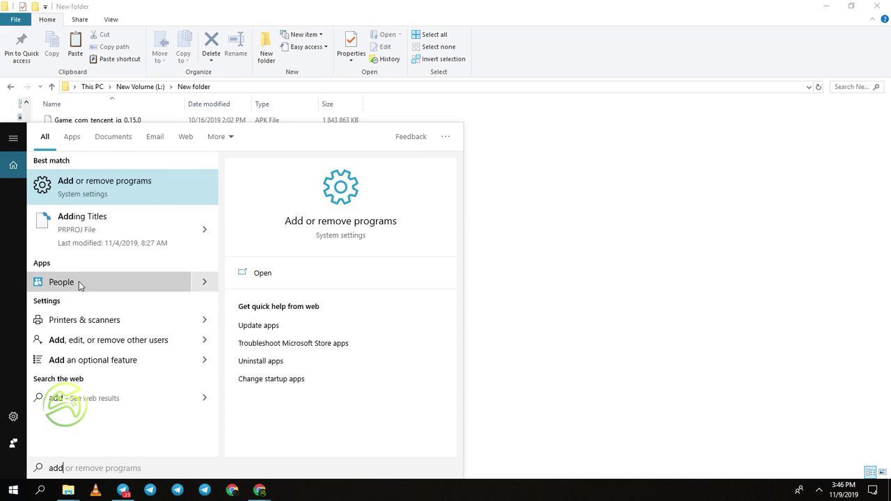
{"action": "left_click", "coordinate": [117, 194]}
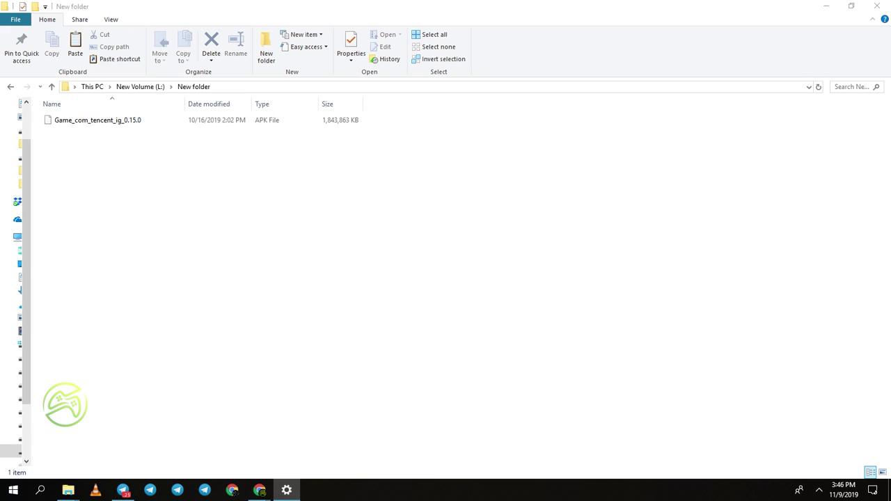
- Scroll down to Gameloop in Apps & features and confirm its uninstall
{"action": "scroll", "coordinate": [386, 245], "scroll_direction": "down", "scroll_amount": 3}
{"action": "scroll", "coordinate": [398, 282], "scroll_direction": "down", "scroll_amount": 6}
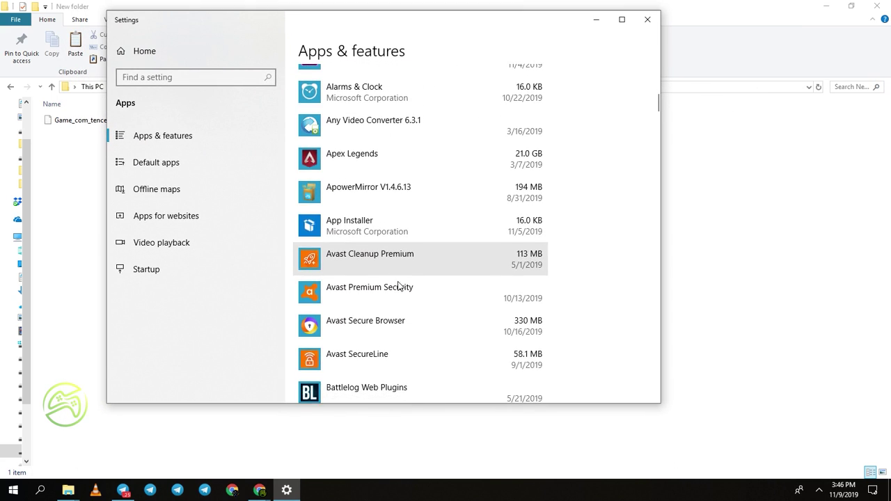
{"action": "scroll", "coordinate": [399, 285], "scroll_direction": "down", "scroll_amount": 3}
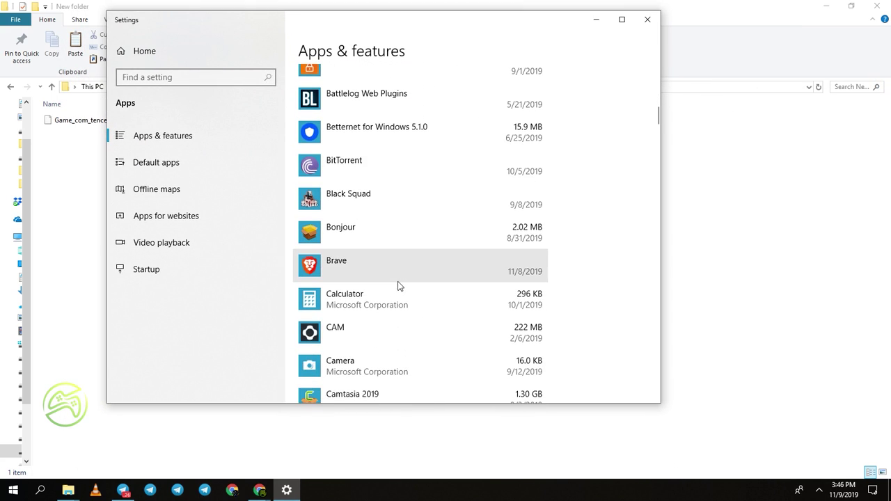
{"action": "scroll", "coordinate": [400, 286], "scroll_direction": "down", "scroll_amount": 6}
{"action": "scroll", "coordinate": [399, 282], "scroll_direction": "down", "scroll_amount": 10}
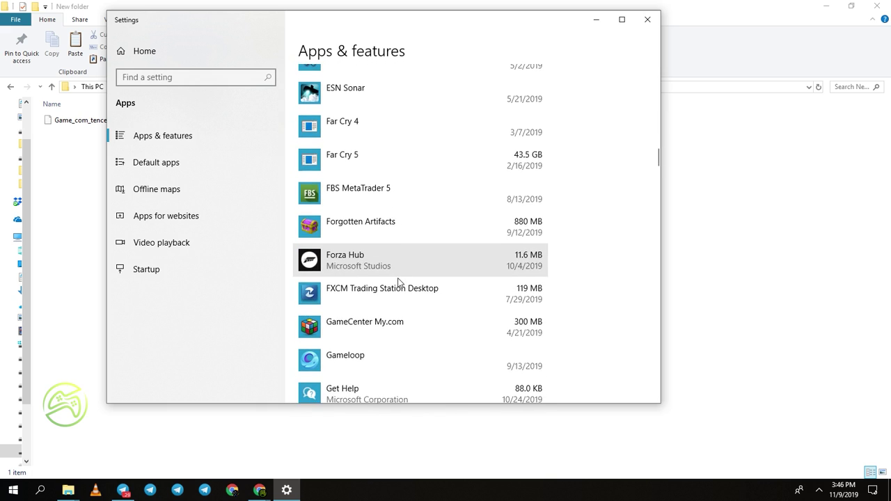
{"action": "left_click", "coordinate": [381, 362]}
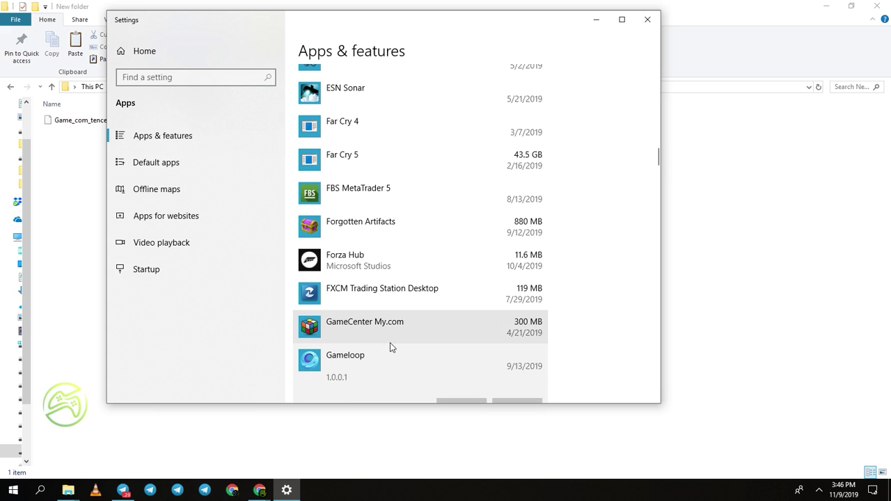
{"action": "left_click", "coordinate": [504, 288]}
{"action": "left_click", "coordinate": [565, 263]}
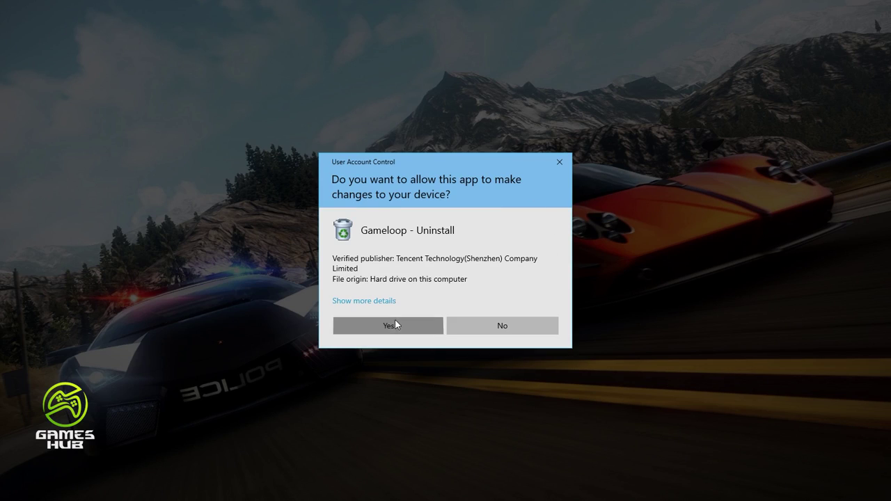
- Approve the Gameloop uninstaller, finish removal, dismiss the cleanup notice, and minimize Settings
{"action": "left_click", "coordinate": [395, 322]}
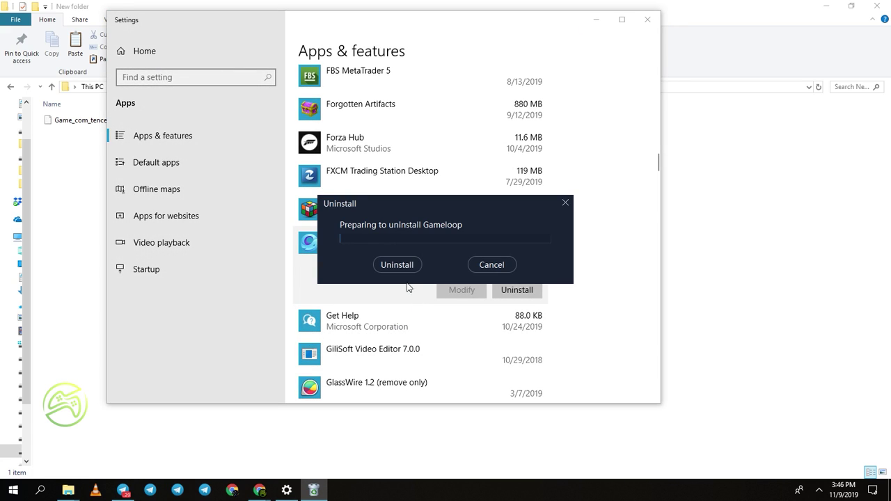
{"action": "left_click", "coordinate": [402, 265]}
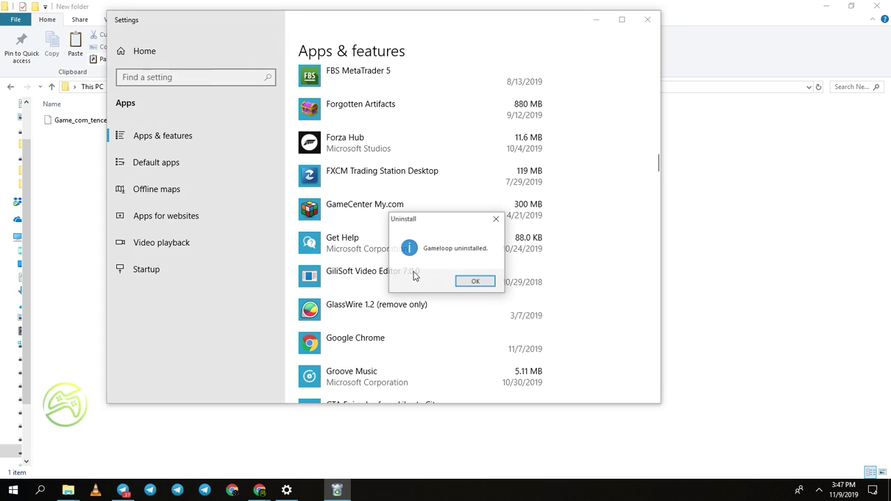
{"action": "left_click", "coordinate": [476, 282]}
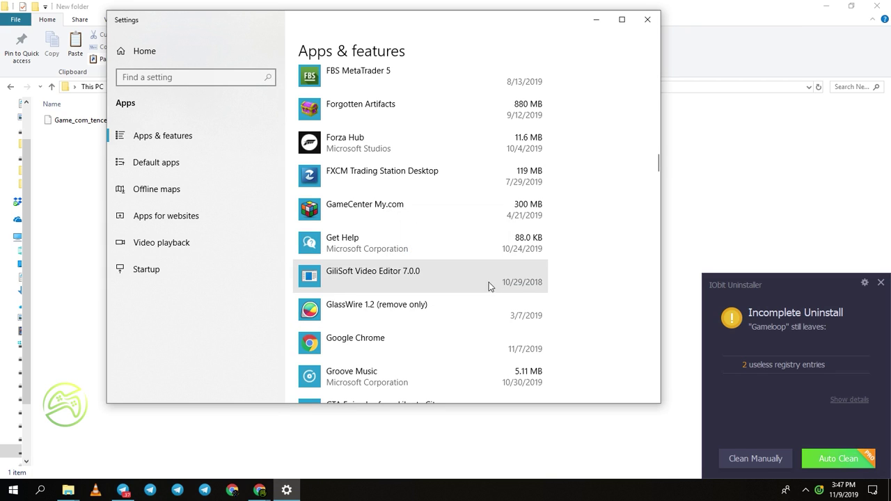
{"action": "left_click", "coordinate": [881, 283]}
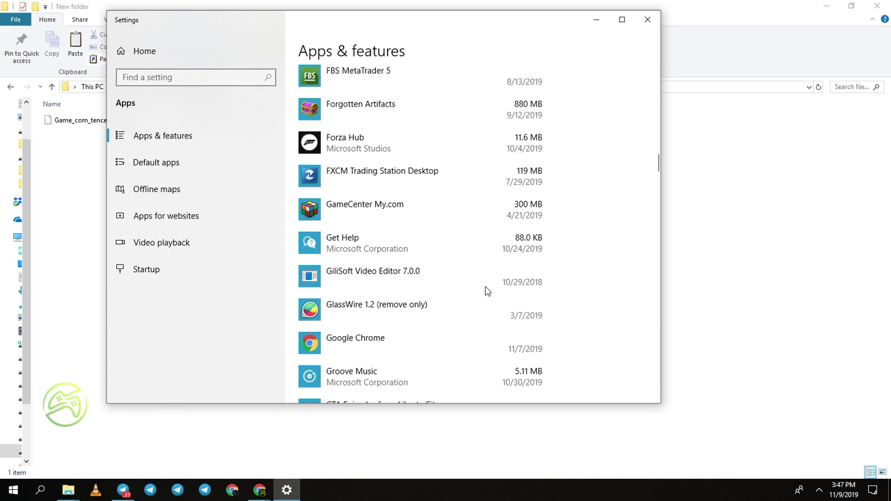
{"action": "left_click", "coordinate": [596, 21]}
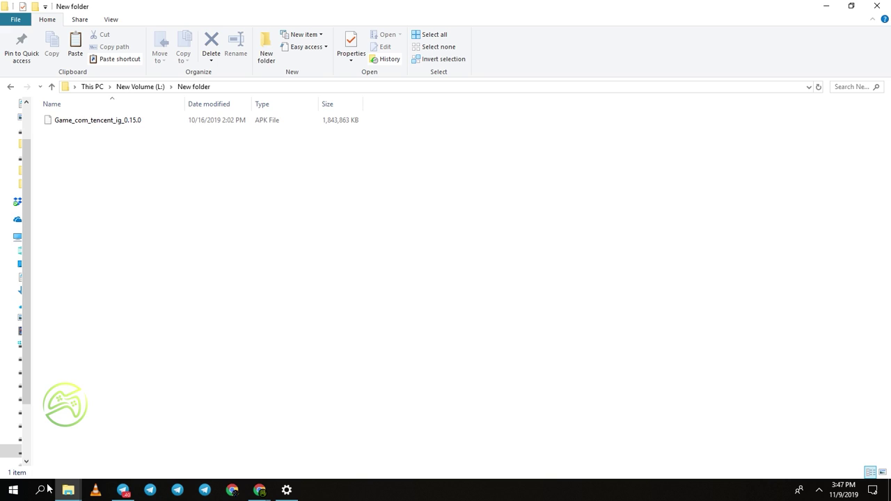
- Return to the MobileGamePCShared window, go up to Temp, and delete TxGameDownload
{"action": "left_click", "coordinate": [68, 489]}
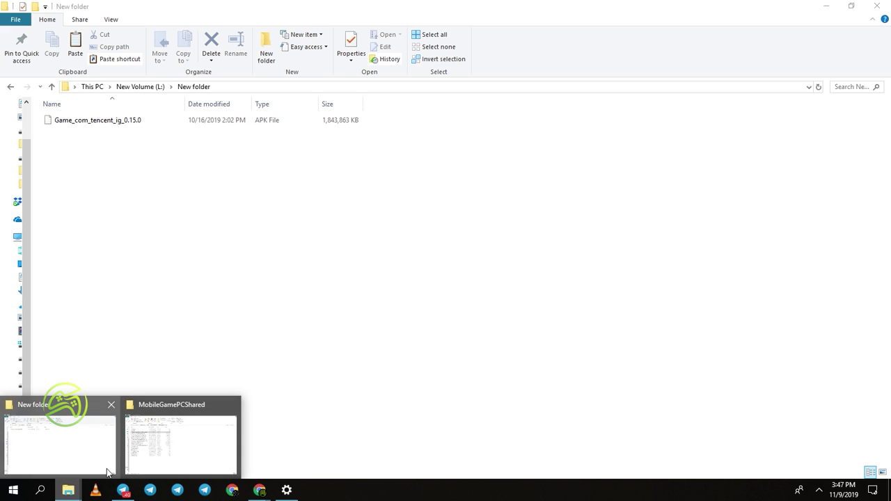
{"action": "left_click", "coordinate": [60, 440]}
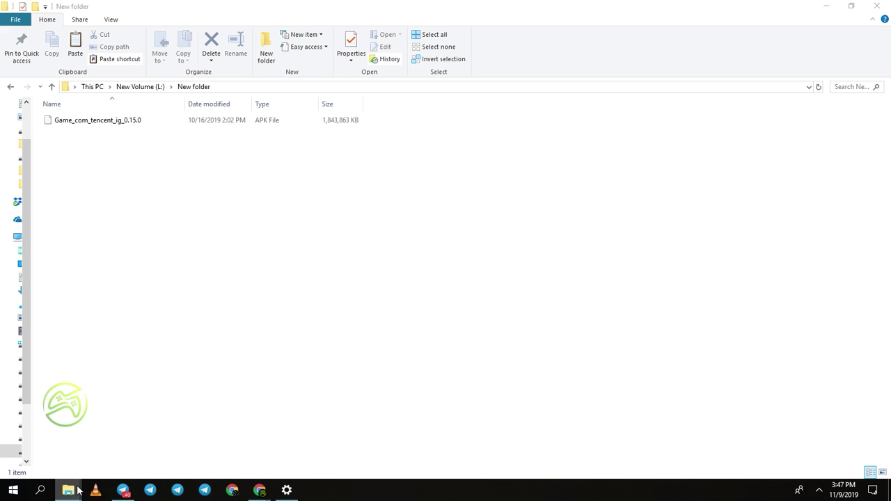
{"action": "mouse_move", "coordinate": [78, 490]}
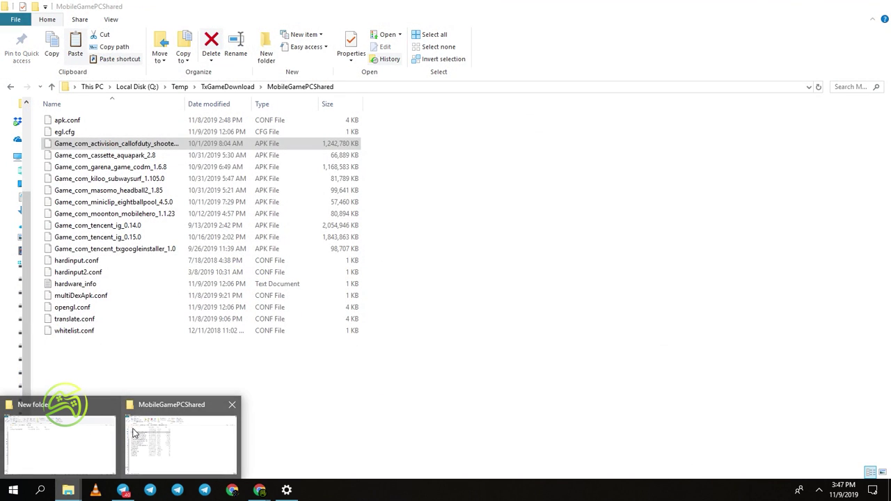
{"action": "left_click", "coordinate": [134, 433]}
{"action": "left_click", "coordinate": [179, 86]}
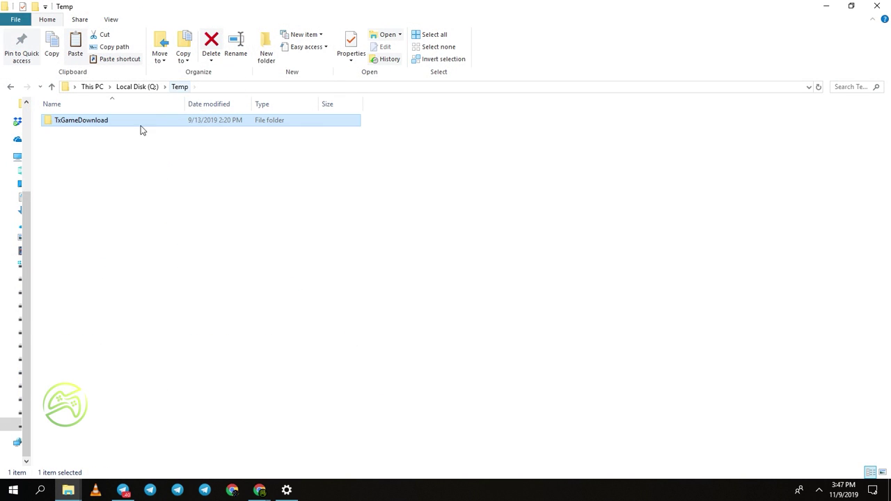
{"action": "right_click", "coordinate": [89, 118]}
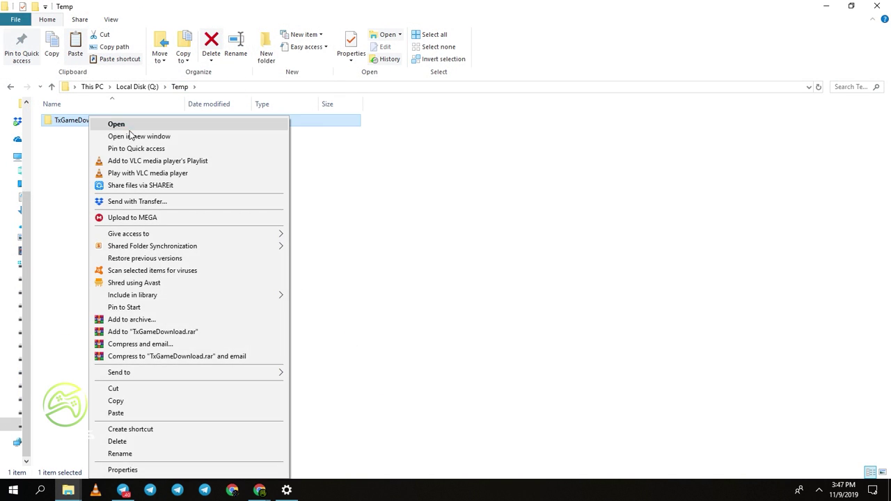
{"action": "left_click", "coordinate": [149, 441]}
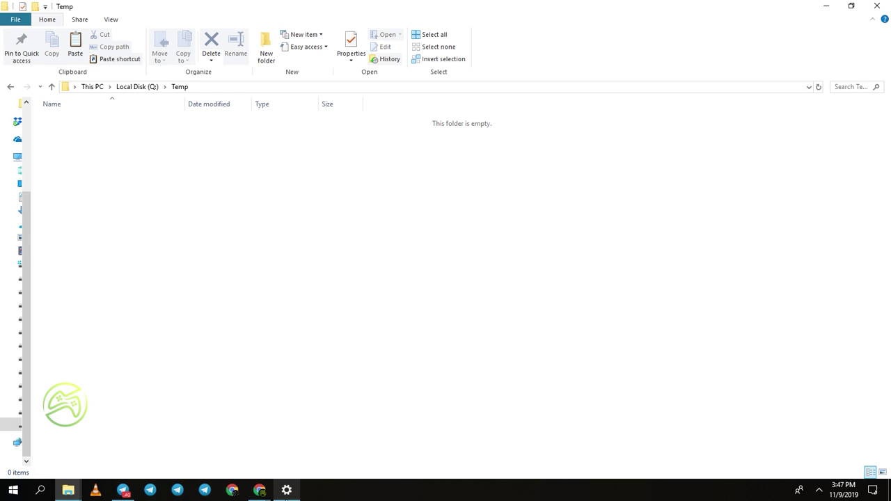
- Bring the Gameloop PUBG Mobile download page forward in Chrome and scroll through it
{"action": "mouse_move", "coordinate": [268, 494]}
{"action": "left_click", "coordinate": [307, 439]}
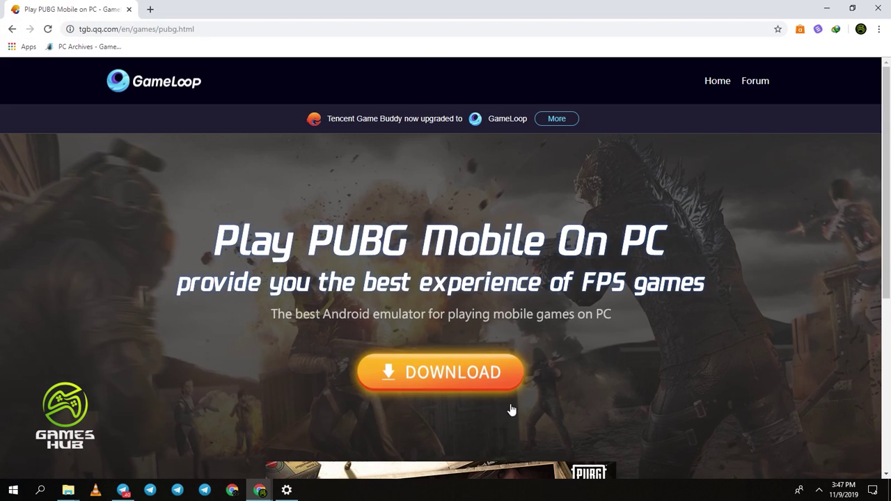
{"action": "scroll", "coordinate": [427, 193], "scroll_direction": "down", "scroll_amount": 1}
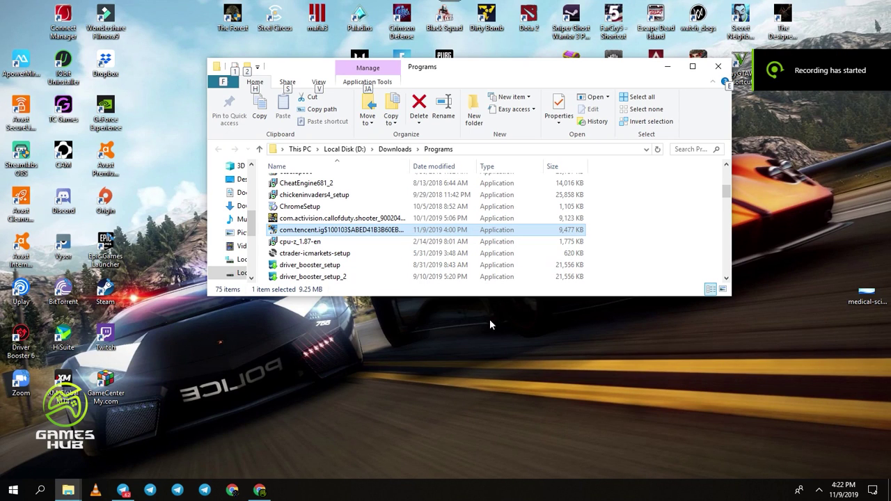
- In the Alt+Z overlay, set the microphone to Always on, then close the overlay
{"action": "key", "text": "alt+z"}
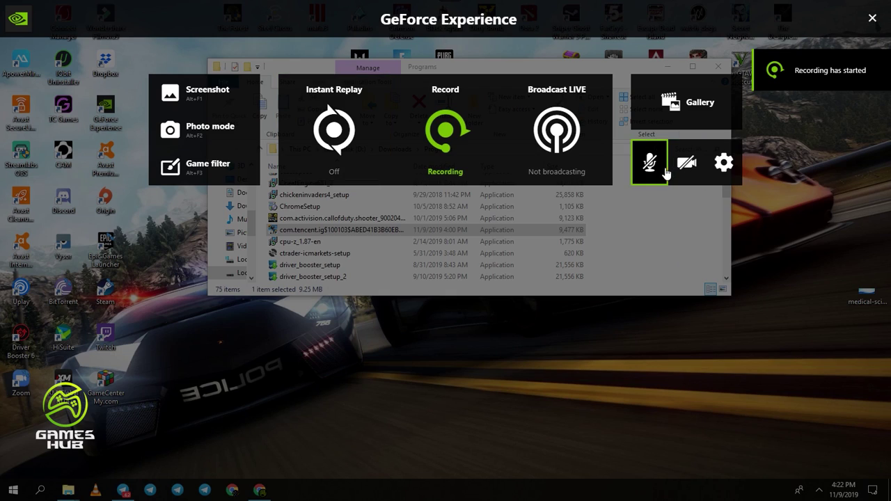
{"action": "mouse_move", "coordinate": [655, 171]}
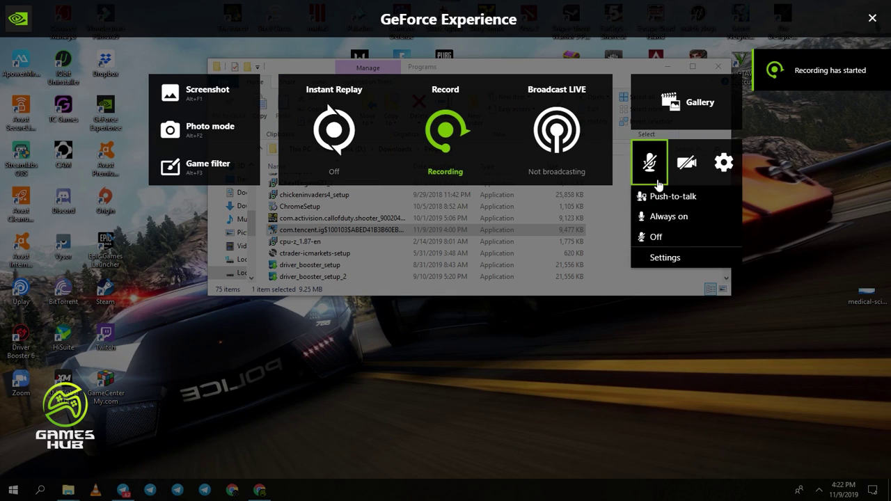
{"action": "left_click", "coordinate": [661, 220]}
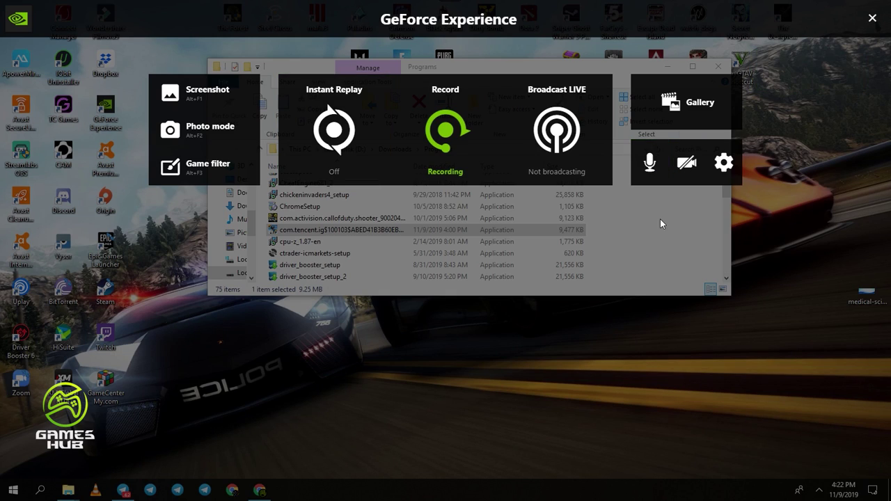
{"action": "key", "text": "alt+z"}
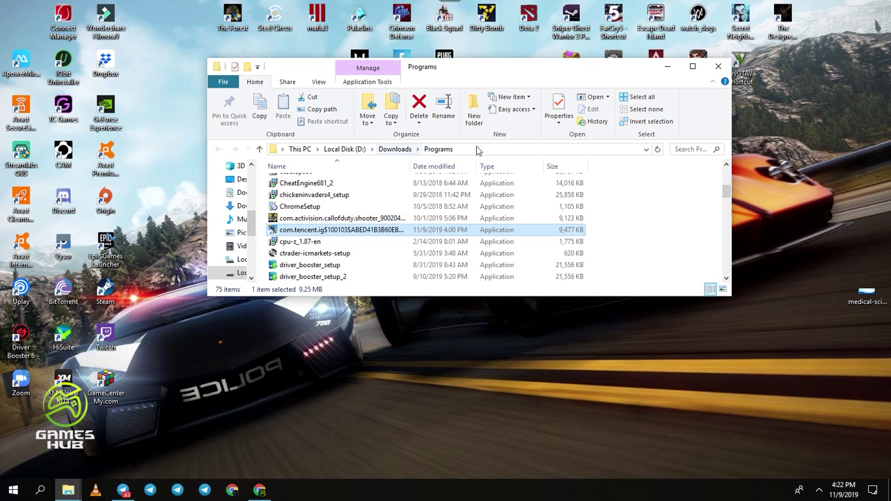
- Run the com.tencent setup file, install Tencent Gaming Buddy, and start the emulator
{"action": "right_click", "coordinate": [310, 237]}
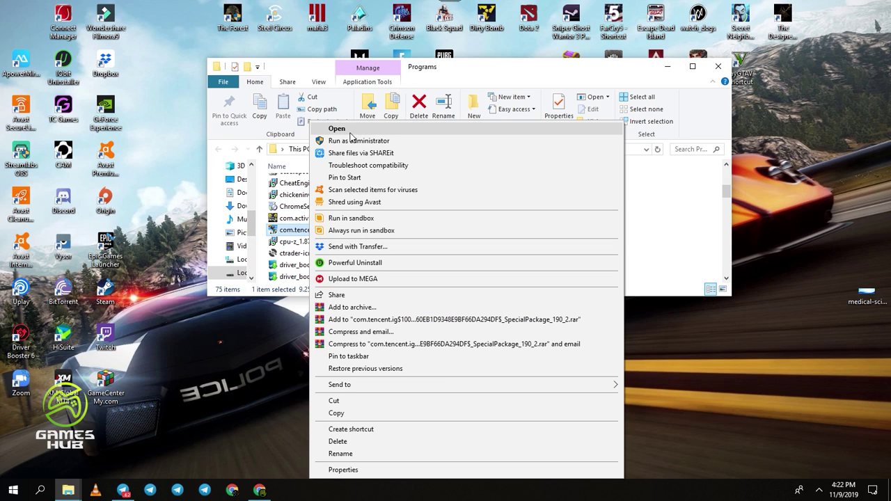
{"action": "left_click", "coordinate": [349, 132]}
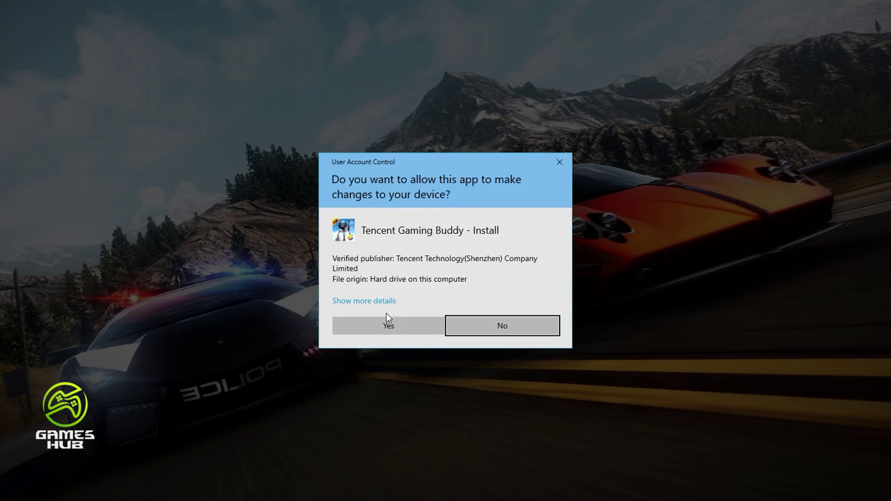
{"action": "left_click", "coordinate": [388, 321]}
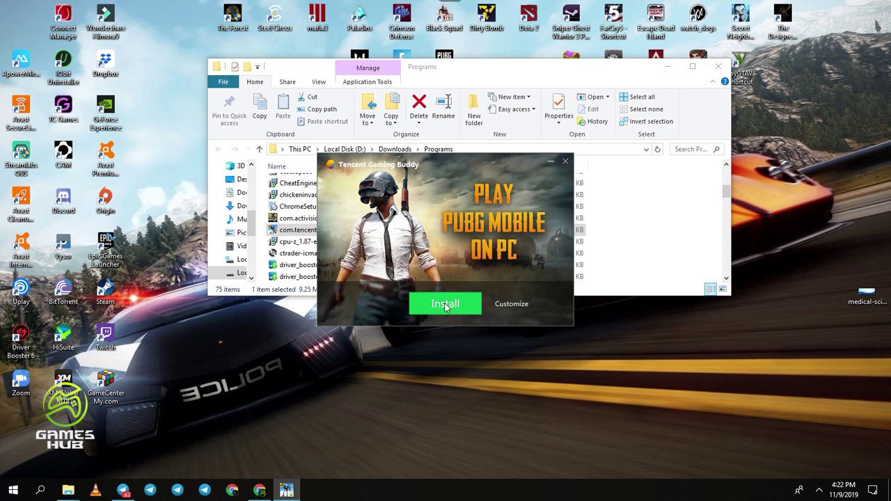
{"action": "key", "text": "Return"}
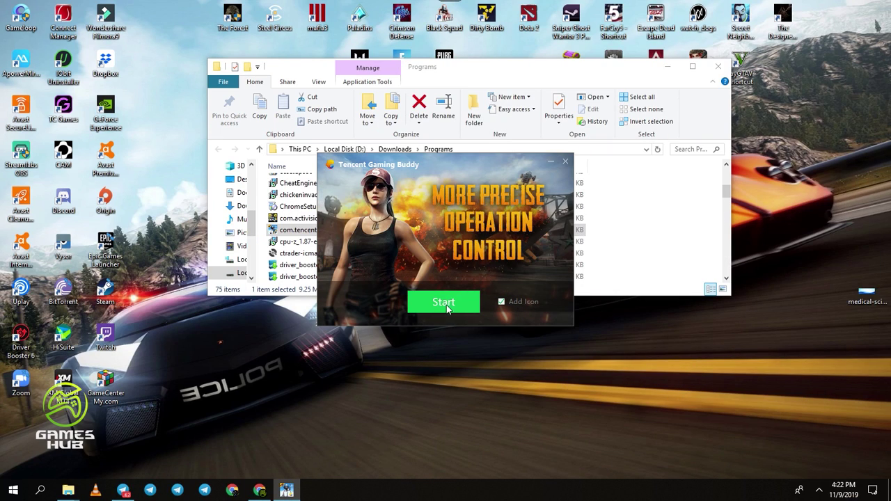
{"action": "left_click", "coordinate": [434, 304]}
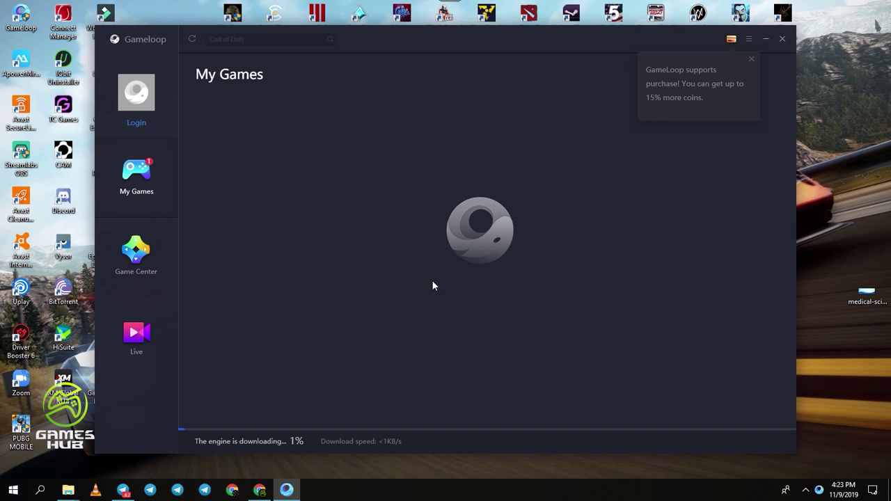
- Turn the overlay microphone Off and cancel the PUBG MOBILE download in Gameloop
{"action": "key", "text": "alt+z"}
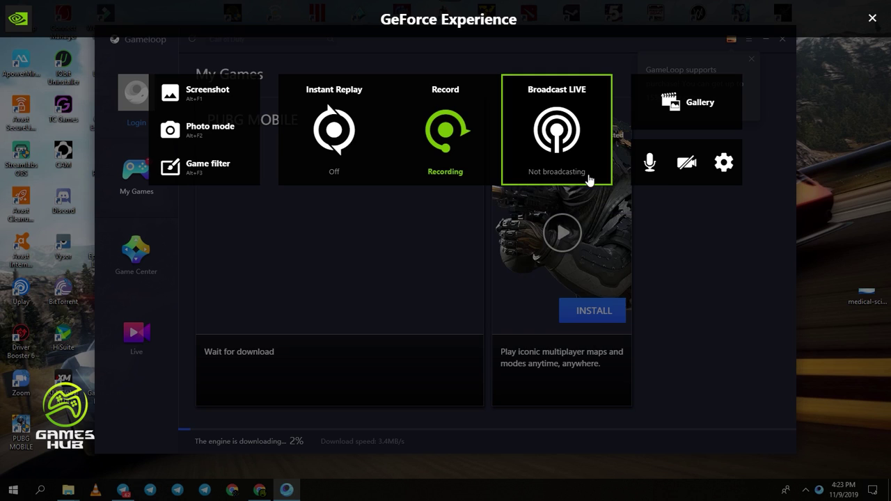
{"action": "left_click", "coordinate": [643, 167]}
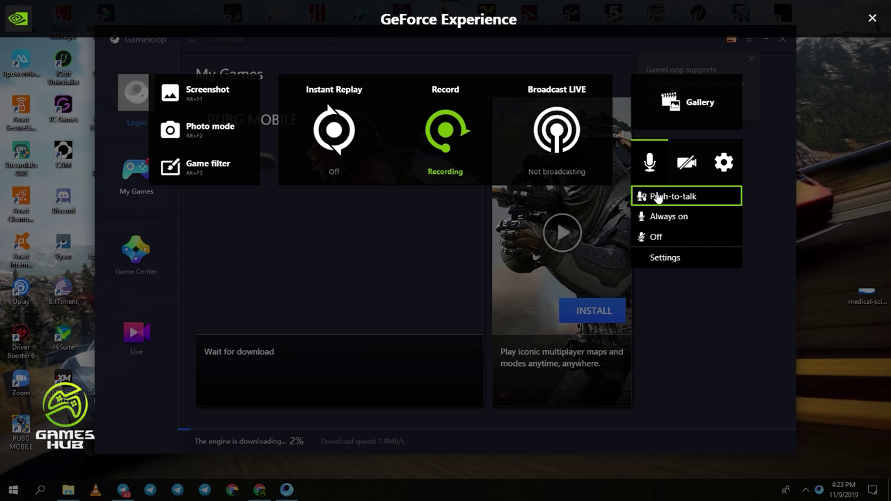
{"action": "left_click", "coordinate": [657, 237]}
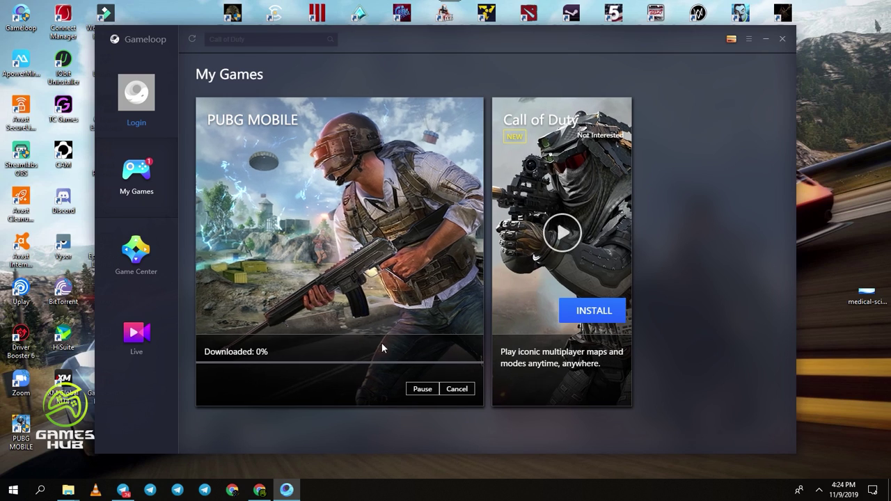
{"action": "left_click", "coordinate": [462, 390]}
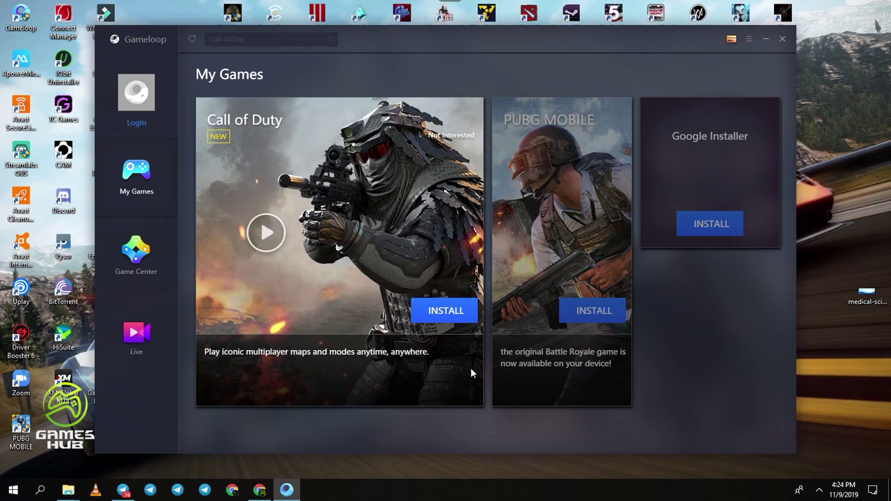
- Choose Diagnosis from Gameloop's top-right menu to show the Diagnostic Tool
{"action": "left_click", "coordinate": [749, 40]}
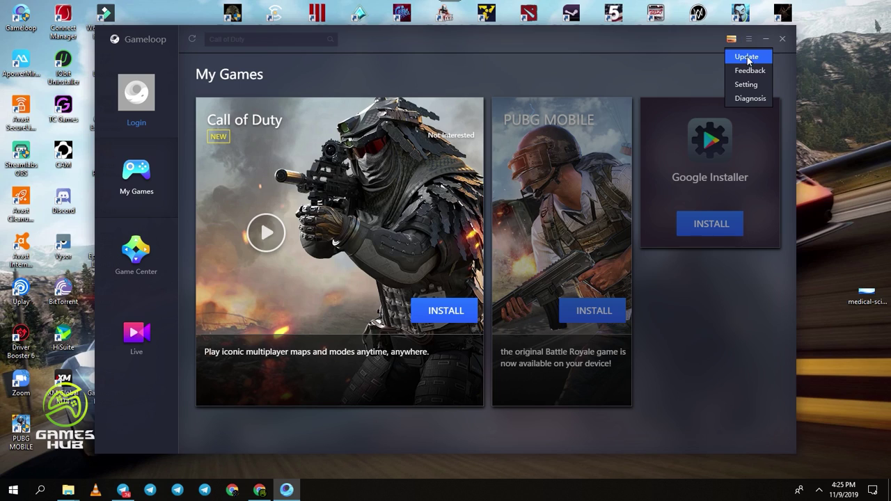
{"action": "left_click", "coordinate": [747, 99]}
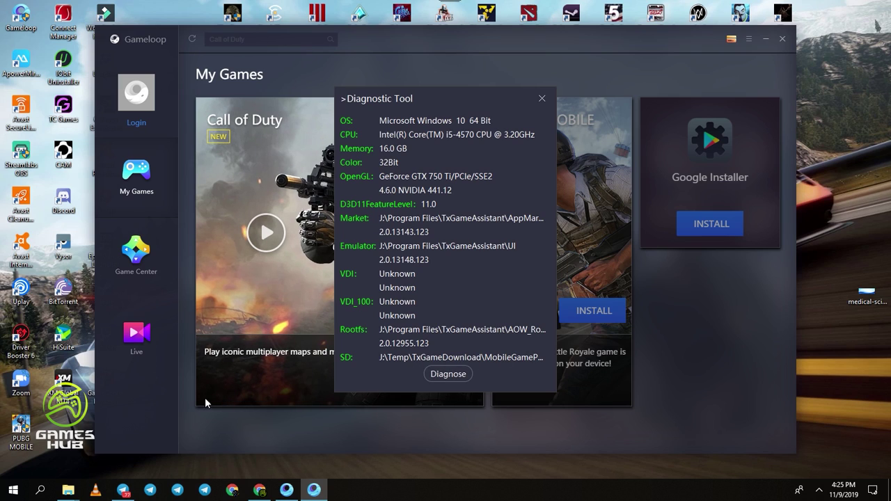
- Delete the 0 KB Game_com_tencent_ig_0.15.0.apk.ttd placeholder from Temp > TxGameDownload > MobileGamePCShared
{"action": "mouse_move", "coordinate": [68, 493]}
{"action": "left_click", "coordinate": [60, 443]}
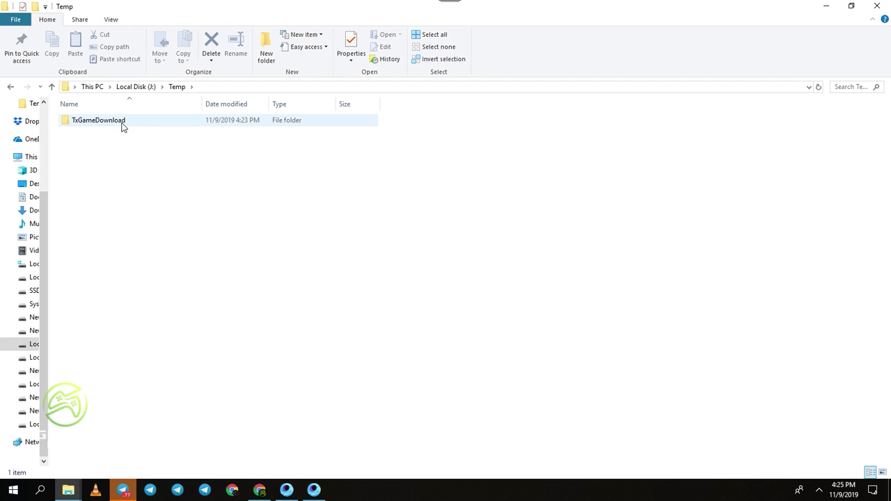
{"action": "double_click", "coordinate": [99, 123]}
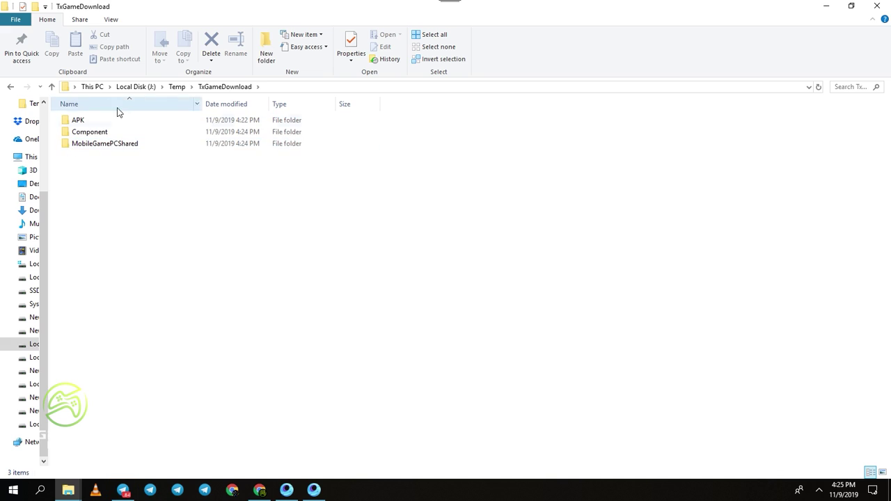
{"action": "left_click", "coordinate": [111, 147]}
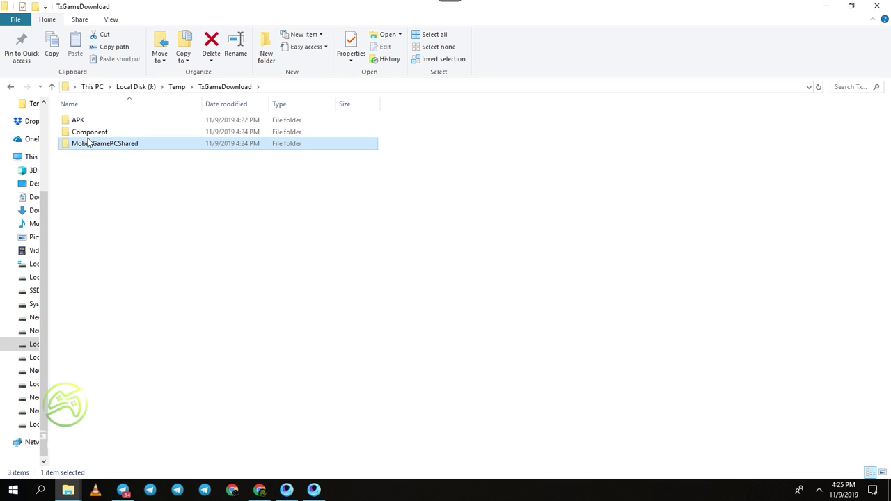
{"action": "double_click", "coordinate": [85, 147]}
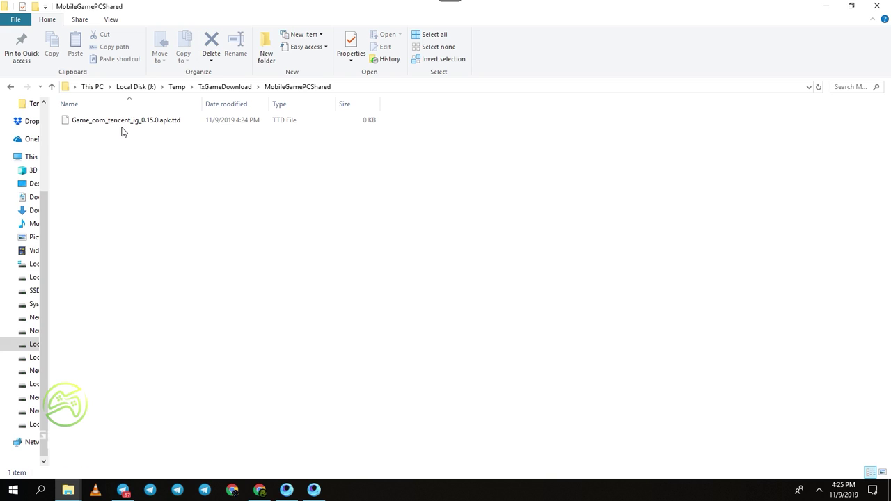
{"action": "left_click", "coordinate": [152, 124]}
{"action": "right_click", "coordinate": [153, 124]}
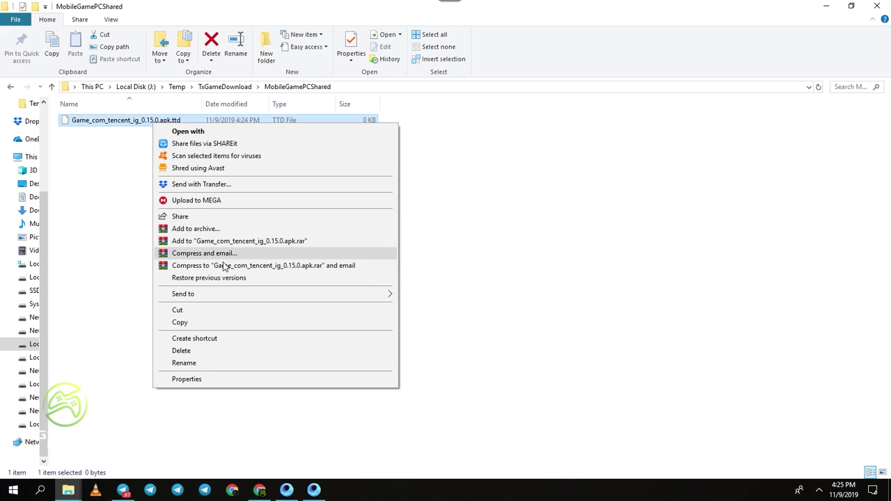
{"action": "left_click", "coordinate": [195, 350]}
- Copy the 1.75 GB backed-up Game_com_tencent_ig_0.15.0 APK from New folder on the L: drive
{"action": "mouse_move", "coordinate": [68, 490]}
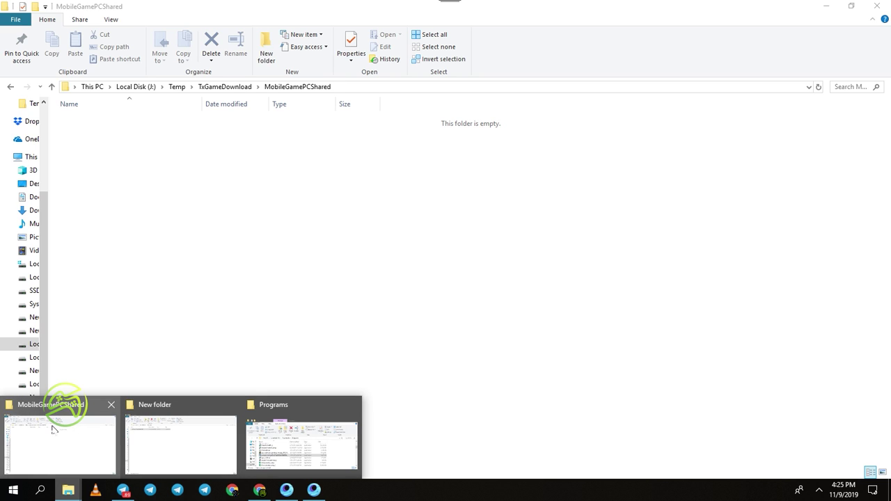
{"action": "left_click", "coordinate": [170, 438]}
{"action": "right_click", "coordinate": [108, 128]}
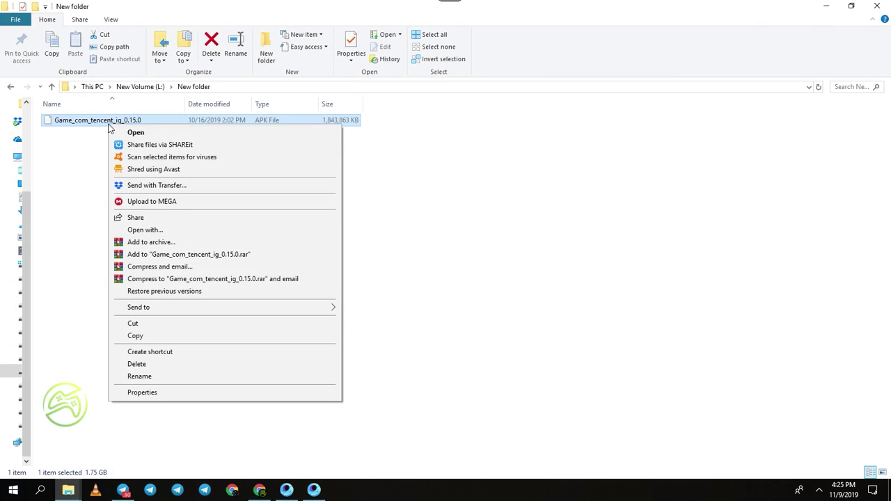
{"action": "left_click", "coordinate": [137, 336]}
{"action": "left_click", "coordinate": [66, 497]}
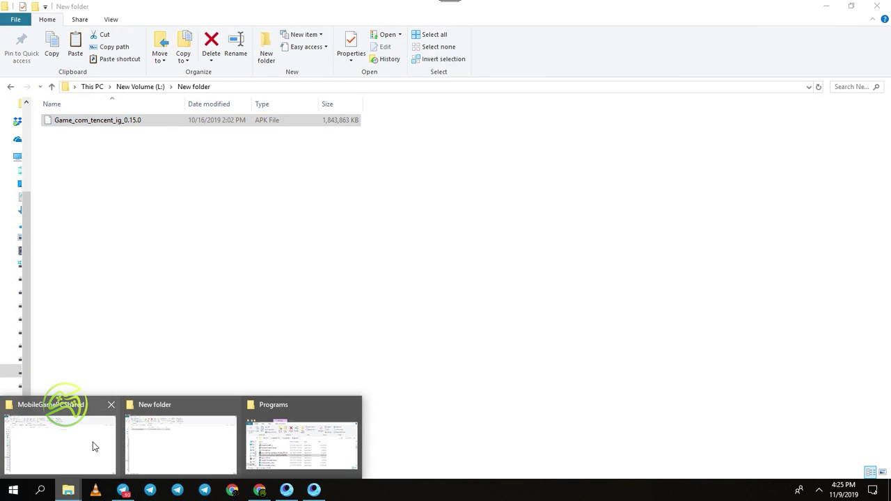
{"action": "left_click", "coordinate": [94, 446]}
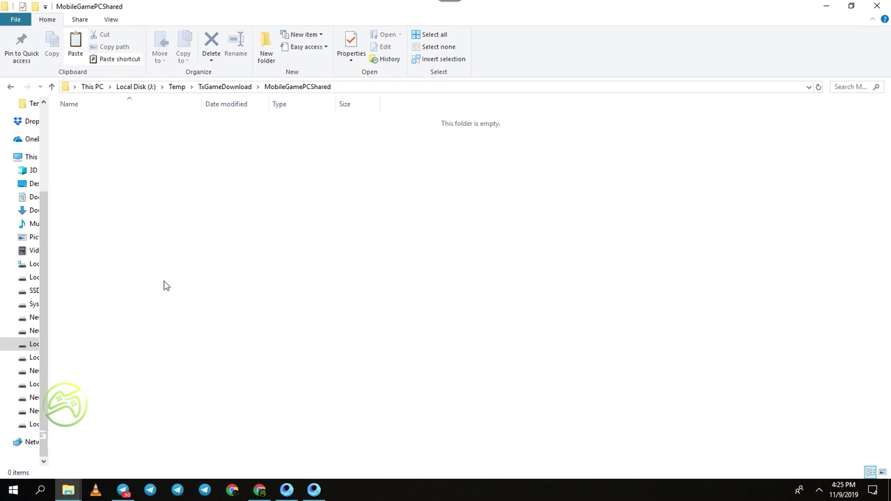
- Paste the Game_com_tencent_ig_0.15.0 APK into MobileGamePCShared, then bring Gameloop back up
{"action": "right_click", "coordinate": [175, 183]}
{"action": "left_click", "coordinate": [212, 262]}
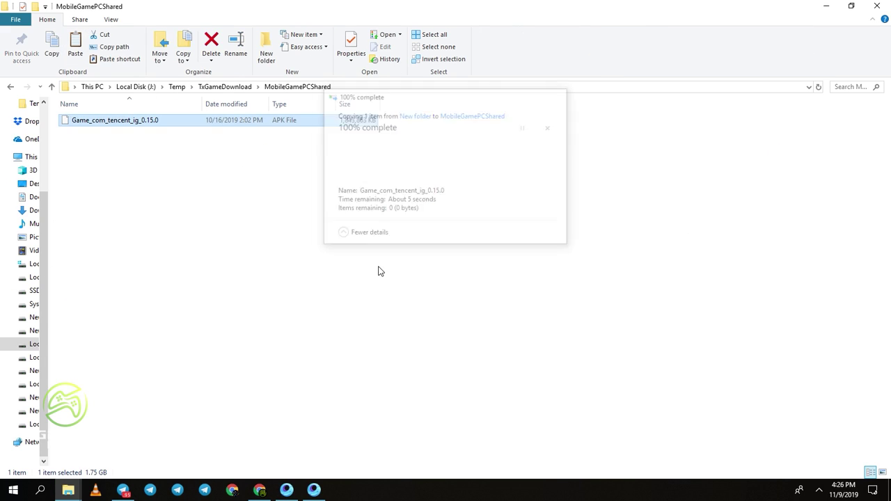
{"action": "left_click", "coordinate": [313, 489]}
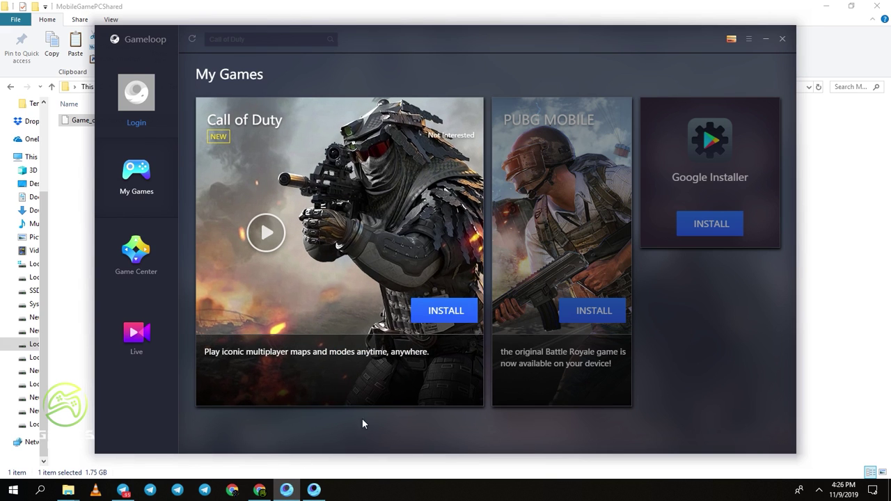
- Close the Diagnostic Tool details so PUBG MOBILE installs from the APK and launches
{"action": "left_click", "coordinate": [543, 99]}
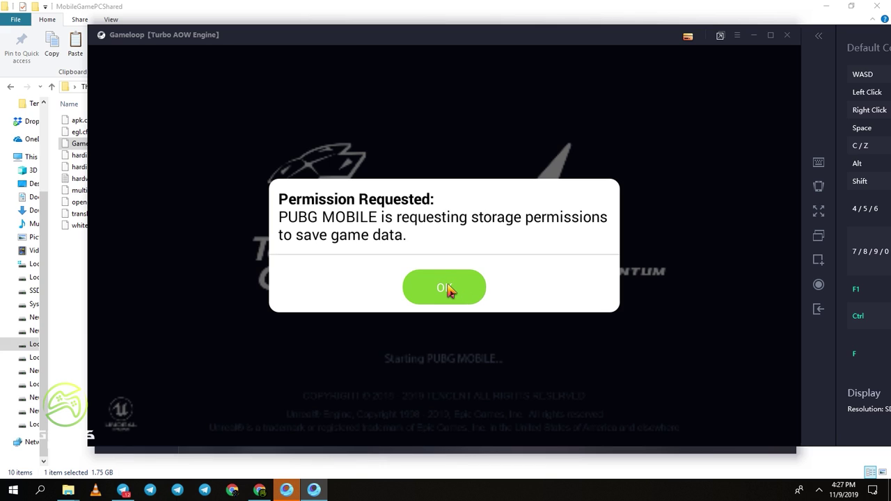
- Grant PUBG MOBILE storage access in the Permission Requested dialog
{"action": "left_click", "coordinate": [442, 289]}
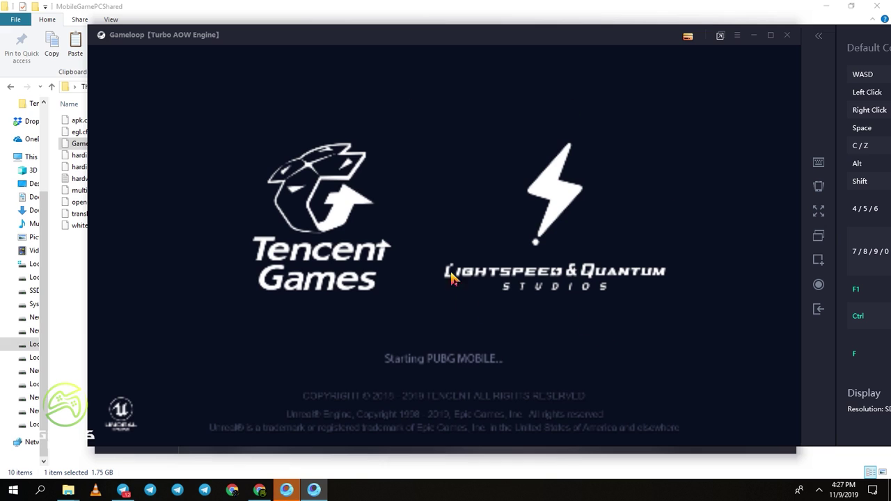